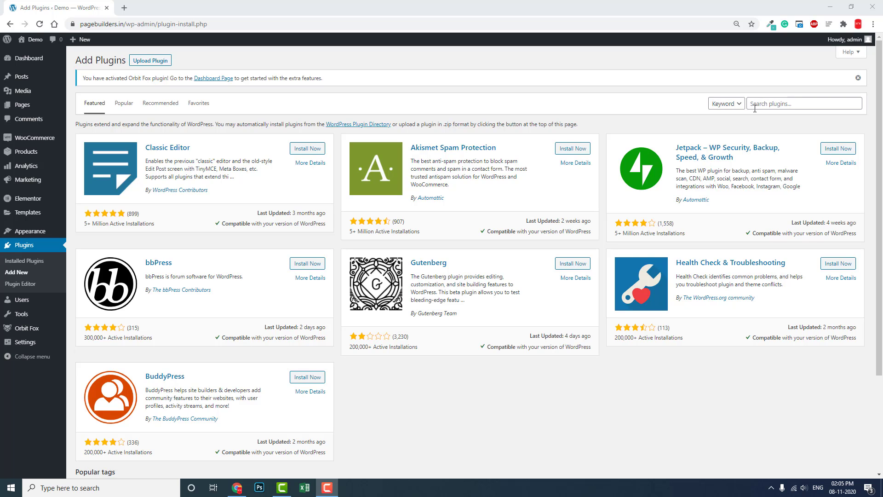
# Start a plugin directory search for 'duplicator'
pyautogui.click(755, 109)
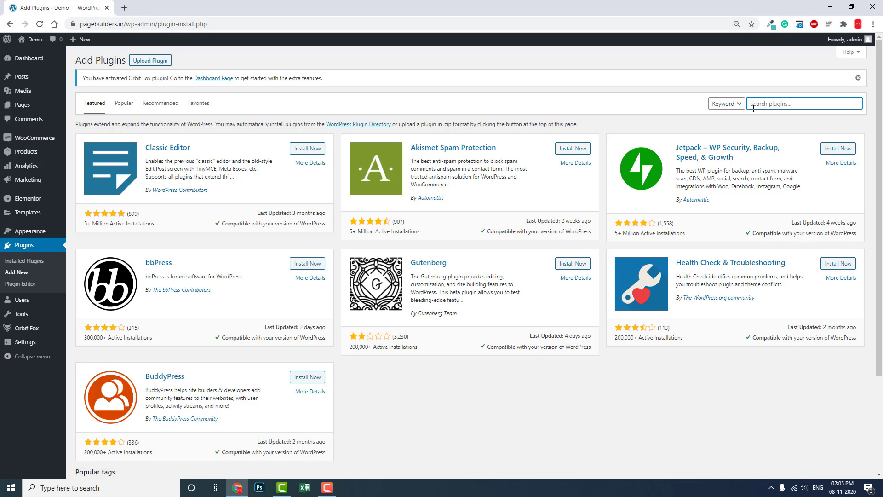
pyautogui.write('dup')
pyautogui.write('licator')
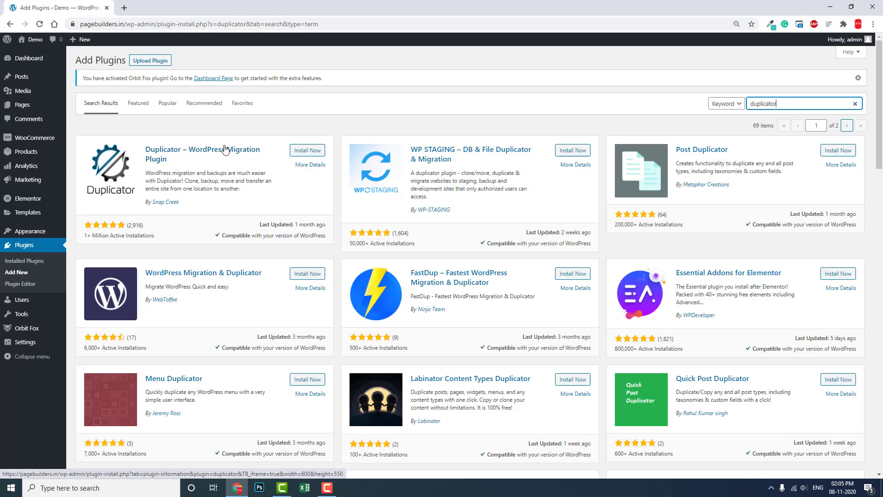
# Install the Duplicator – WordPress Migration Plugin from its search result card
pyautogui.click(309, 152)
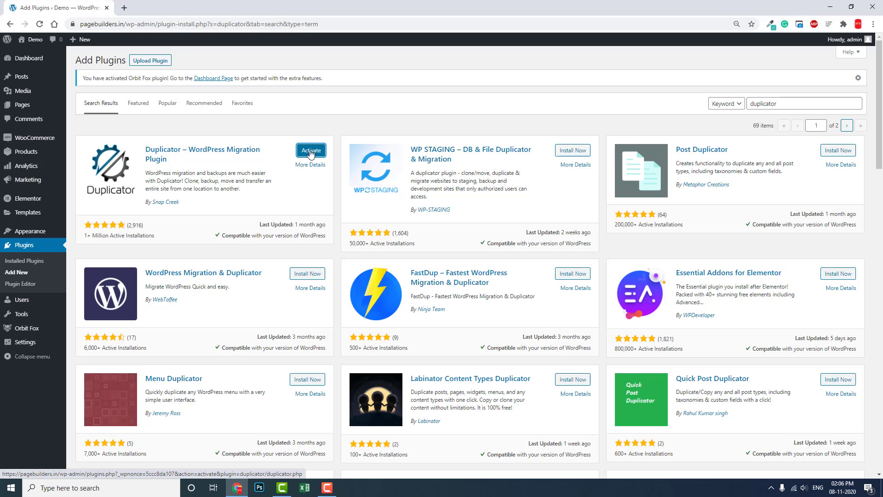
# Activate the newly installed Duplicator plugin
pyautogui.click(311, 152)
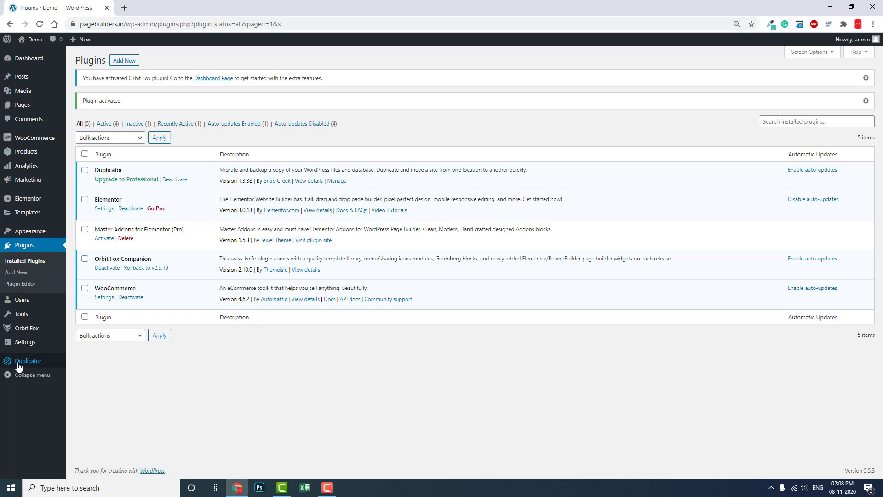
pyautogui.moveTo(28, 361)
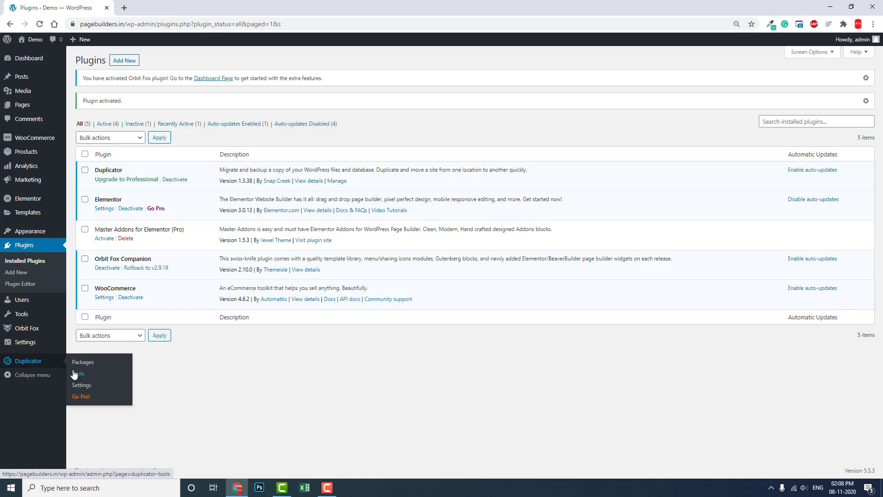
# Open Duplicator's Packages list and start creating a new package
pyautogui.click(45, 363)
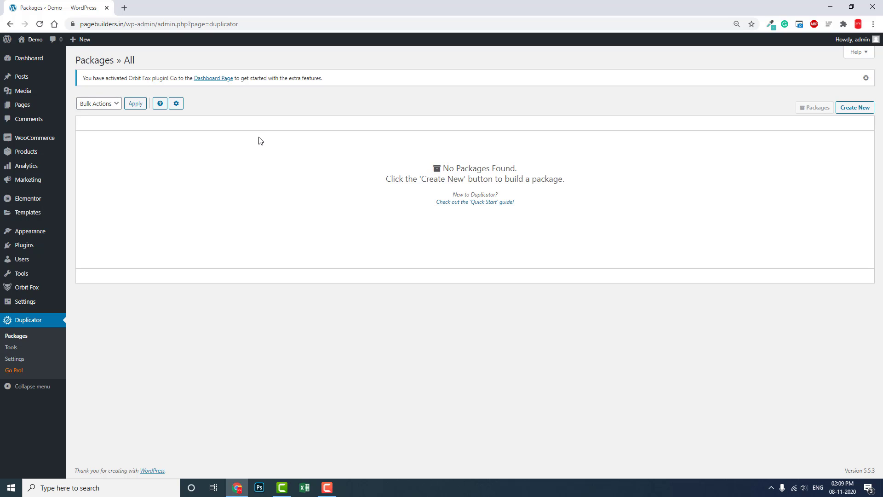
pyautogui.click(865, 111)
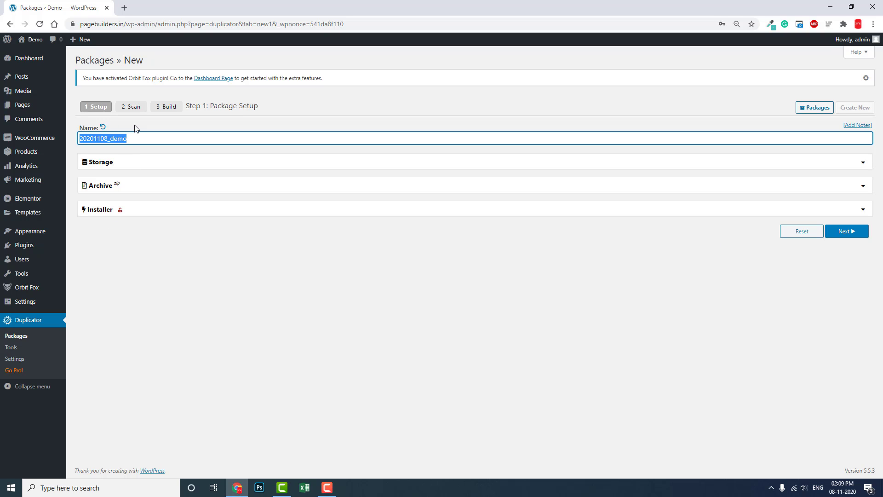
pyautogui.write('back')
pyautogui.write('up novem')
pyautogui.write('ber2020')
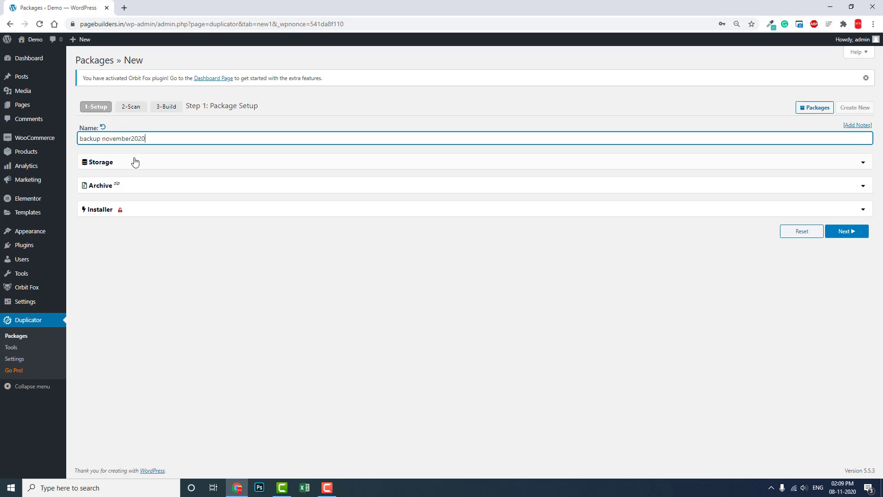
# Expand Storage and Archive for package 'backup november2020', then proceed to the site scan
pyautogui.click(863, 164)
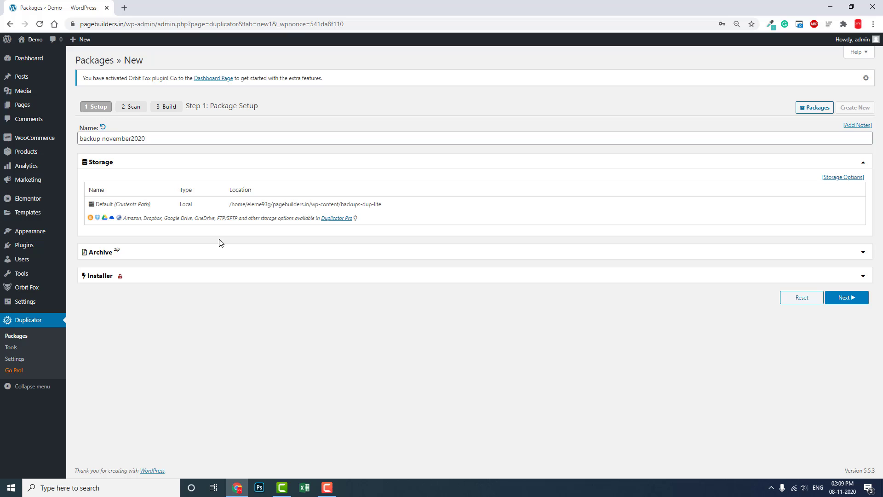
pyautogui.click(213, 253)
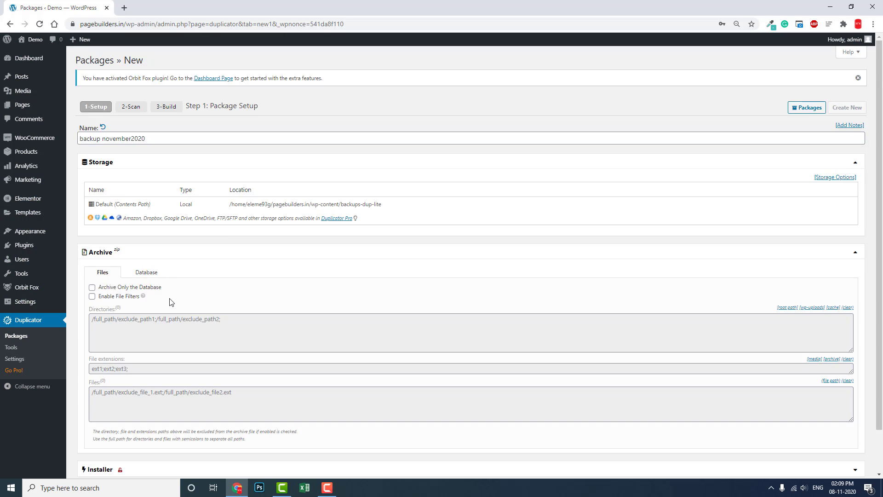
pyautogui.scroll(-2, 170, 302)
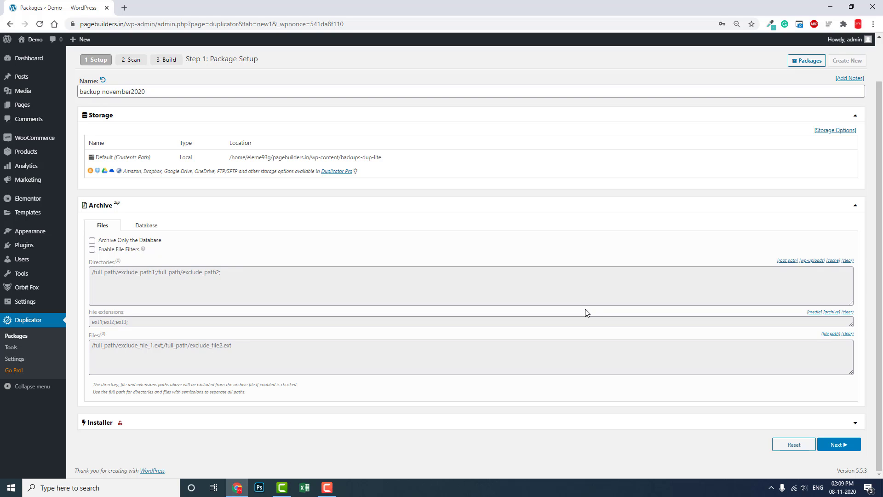
pyautogui.click(843, 451)
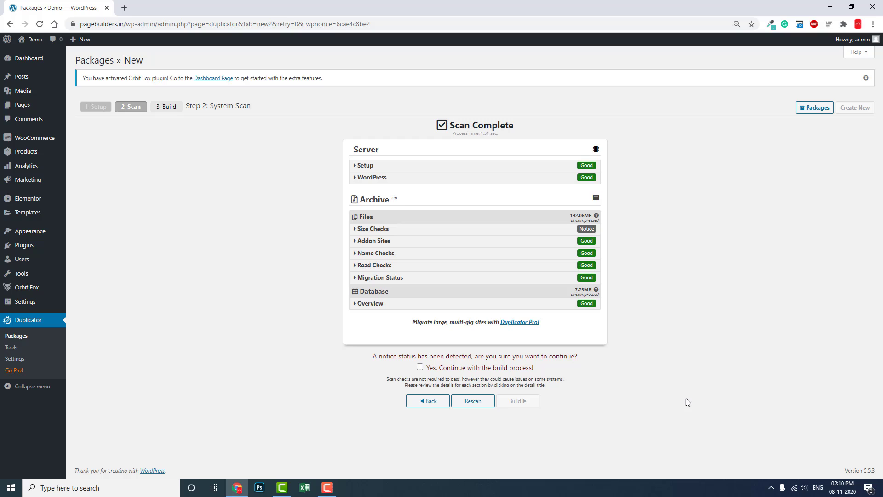
# Confirm continuing past the scan notice and build the backup package
pyautogui.click(420, 367)
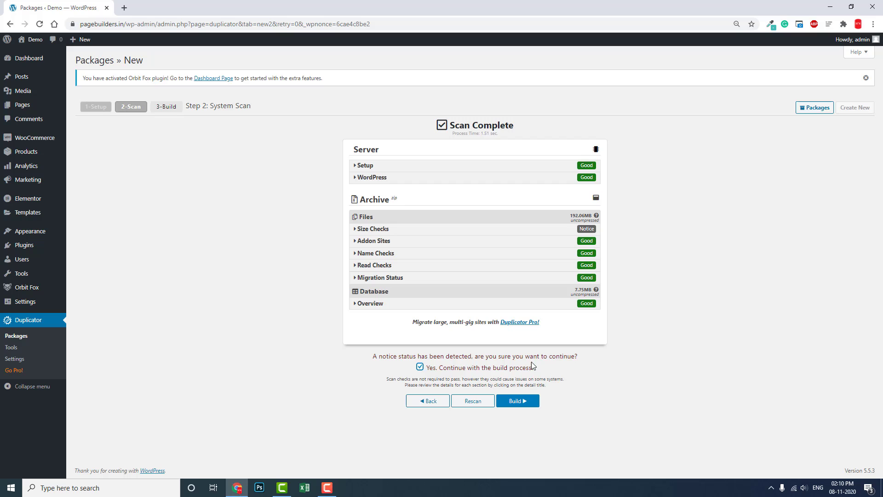
pyautogui.click(522, 408)
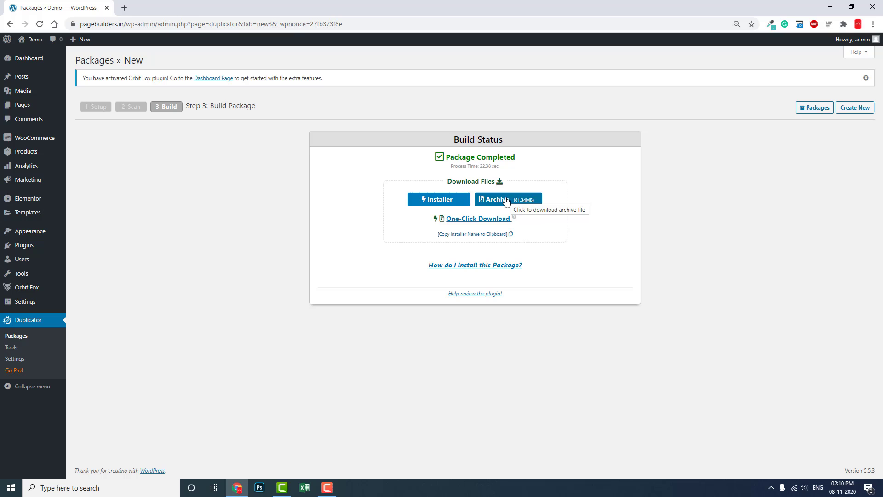
# Download the package's archive zip and save it to the Downloads folder
pyautogui.click(478, 221)
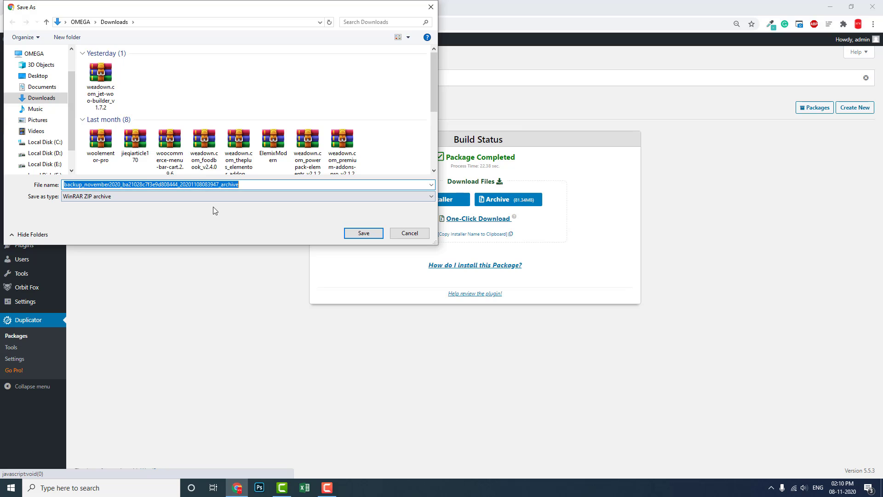
pyautogui.click(367, 235)
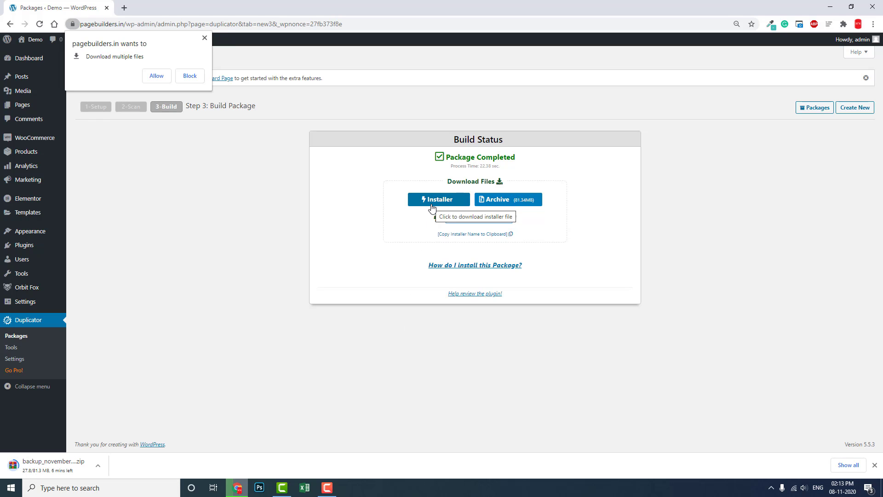
# Cut the address bar back to the site domain to enter the installer.php URL
pyautogui.click(126, 25)
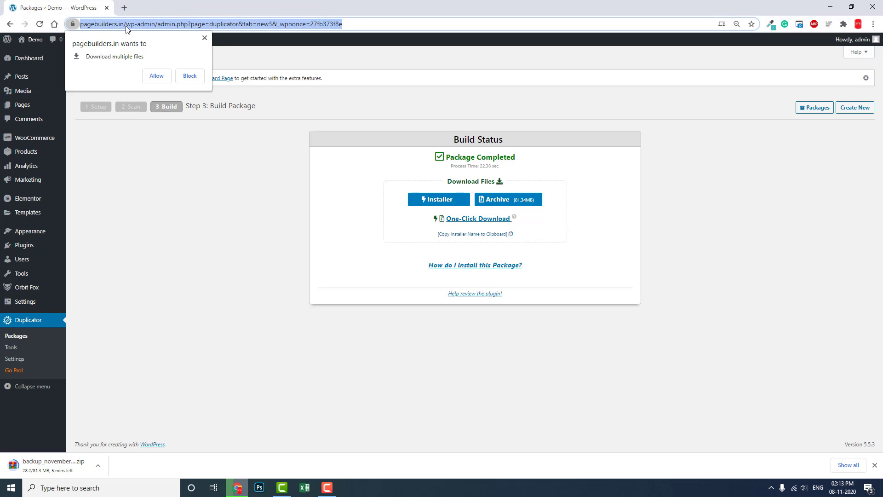
pyautogui.click(127, 26)
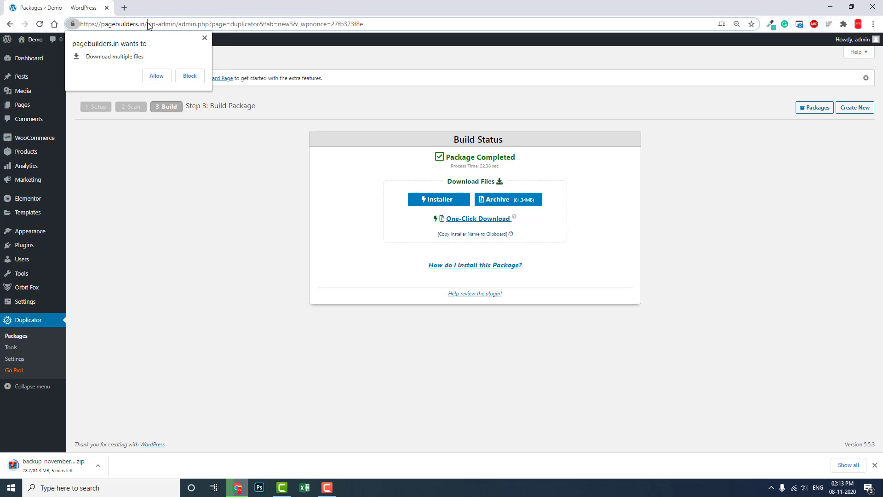
pyautogui.moveTo(147, 24); pyautogui.dragTo(659, 39)
pyautogui.press('BackSpace')
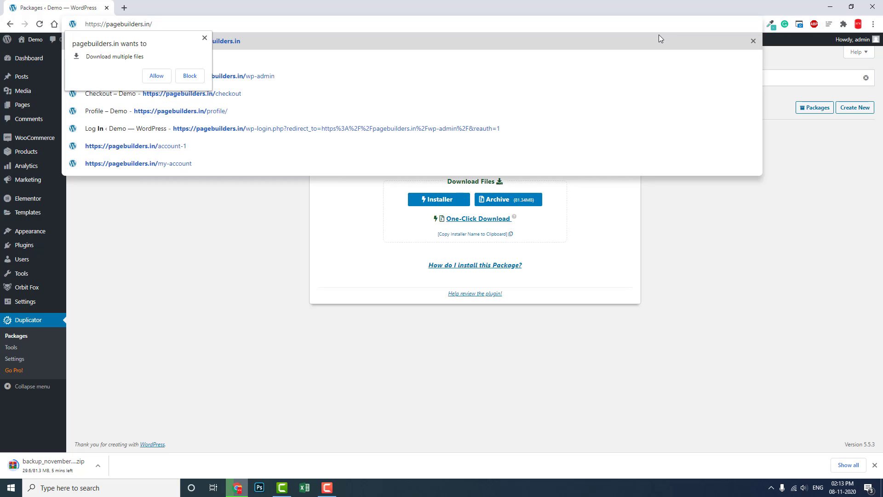
pyautogui.write('installer.')
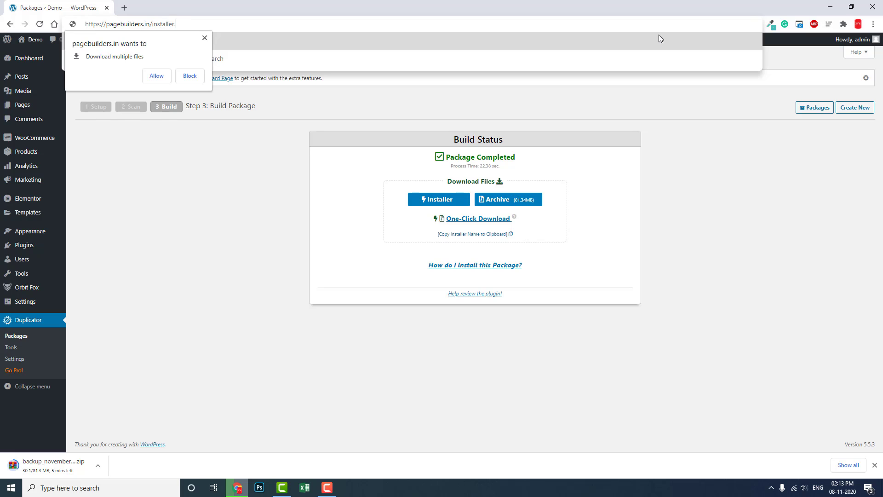
pyautogui.write('php')
pyautogui.moveTo(148, 24); pyautogui.dragTo(81, 25)
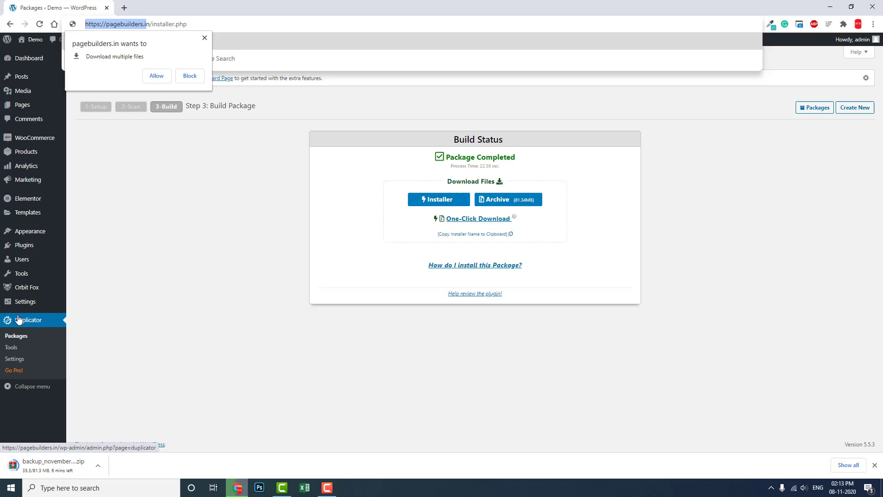
# Go to the Plugins list and open Duplicator's plugin details
pyautogui.click(34, 250)
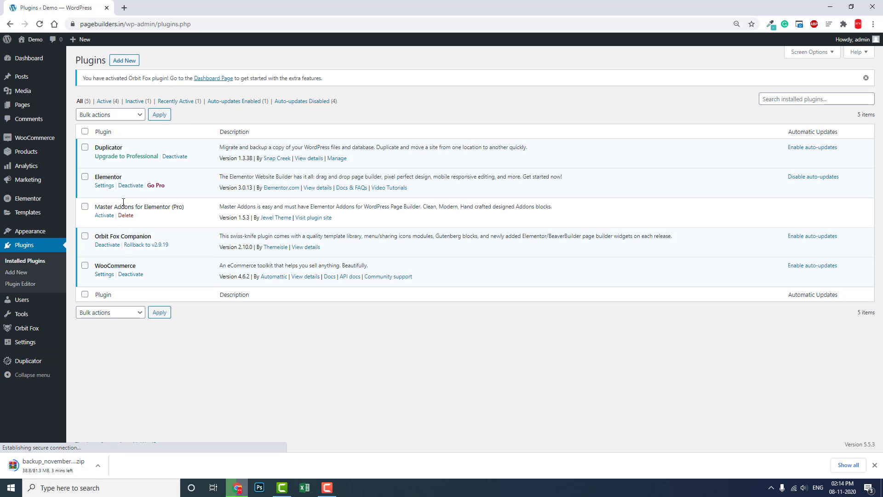
pyautogui.click(312, 159)
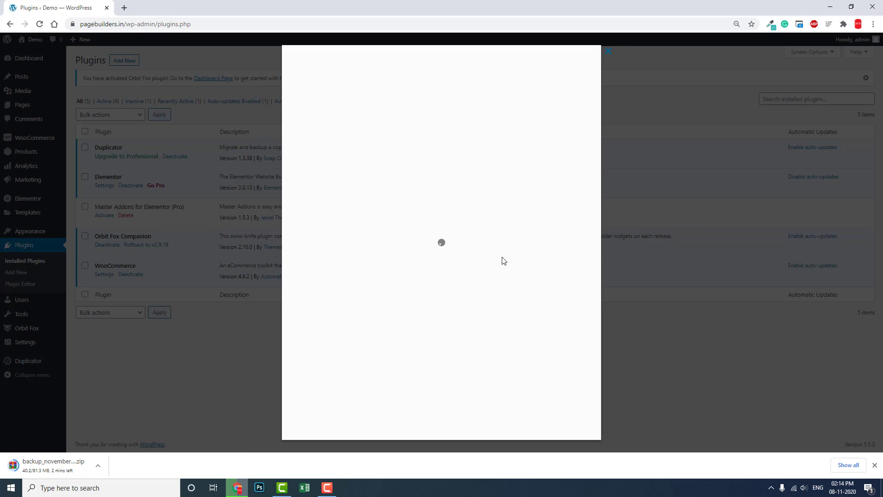